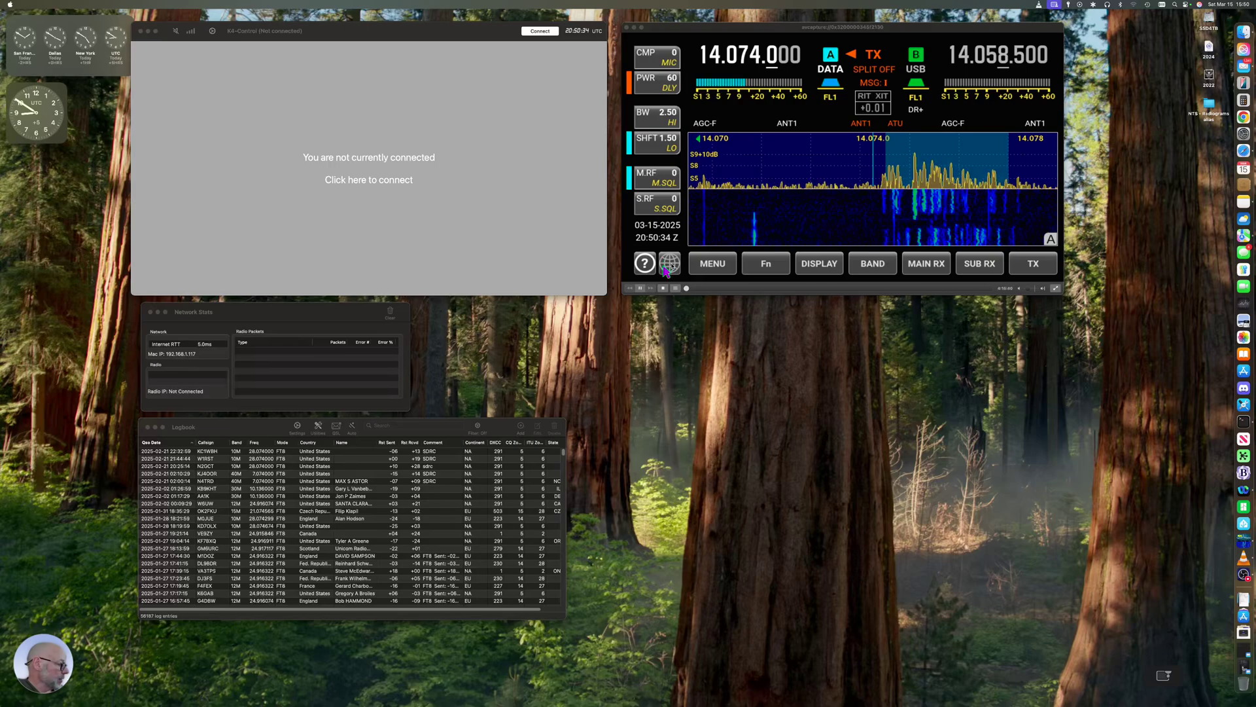
View the K4's available remote servers, then return to server settings showing the password and two-client limit.
left_click(670, 263)
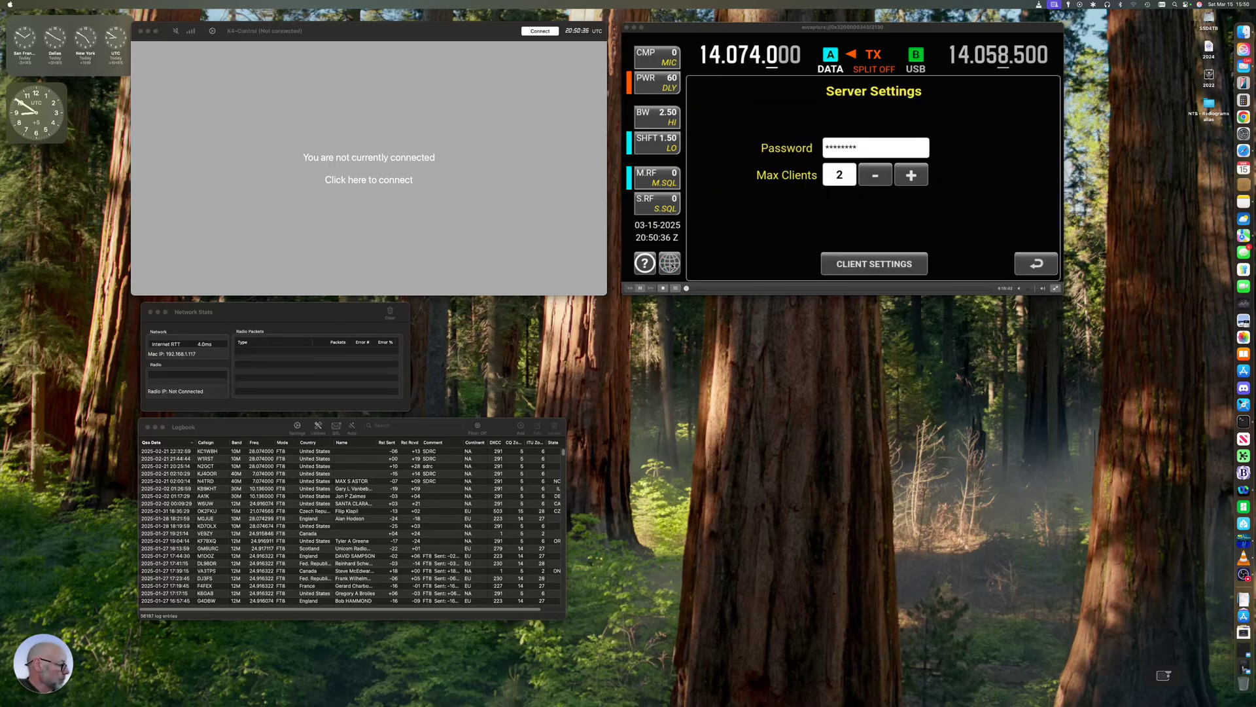
left_click(669, 264)
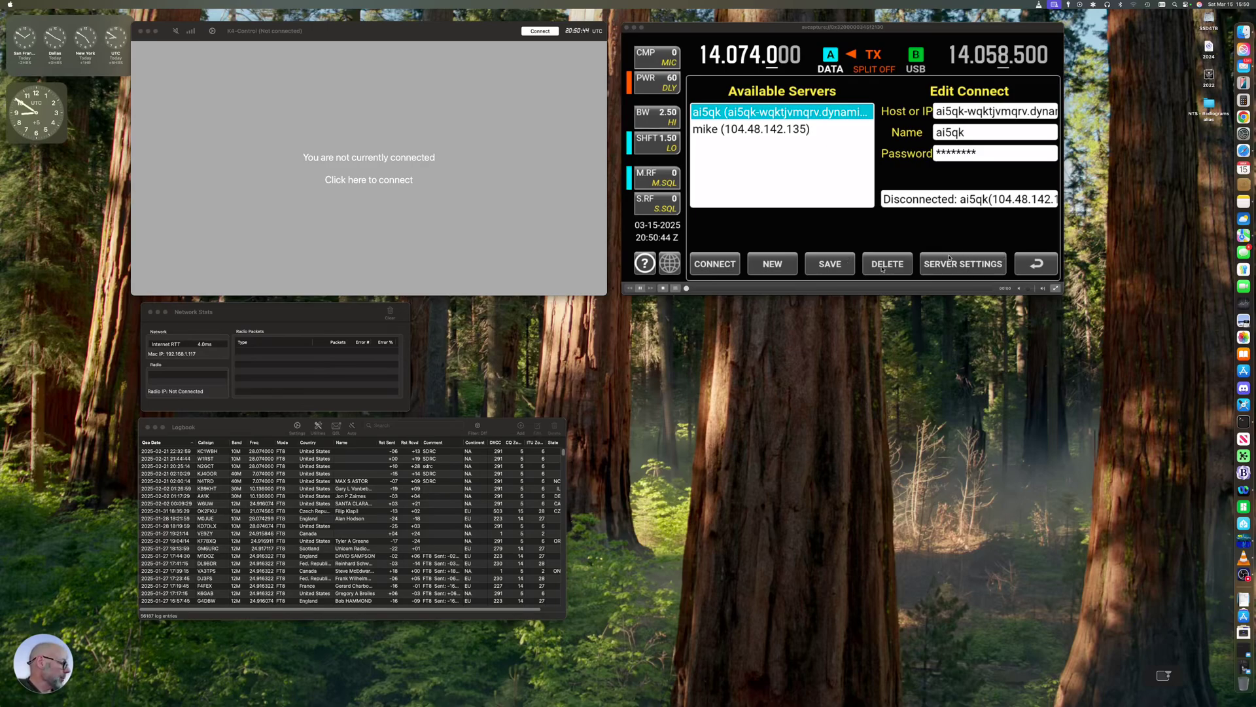
left_click(950, 260)
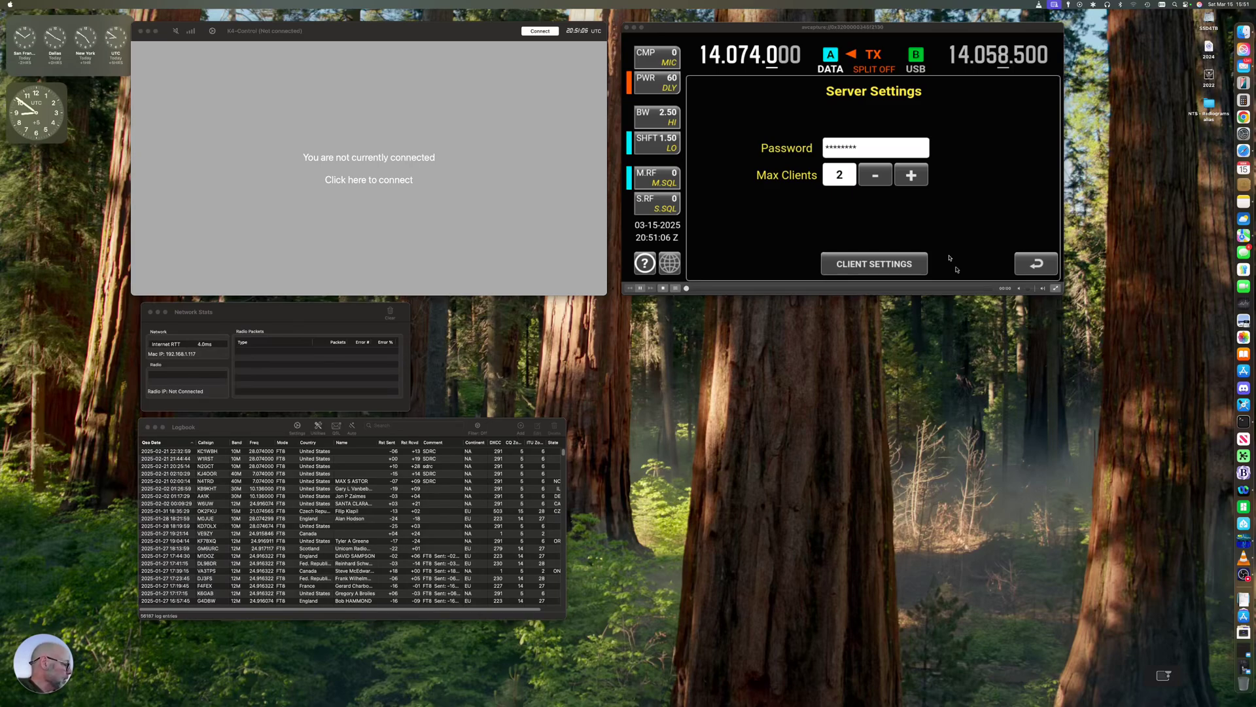
Leave Server Settings to reach the menu entry showing IP Address 192.168.1.230.
key("Escape")
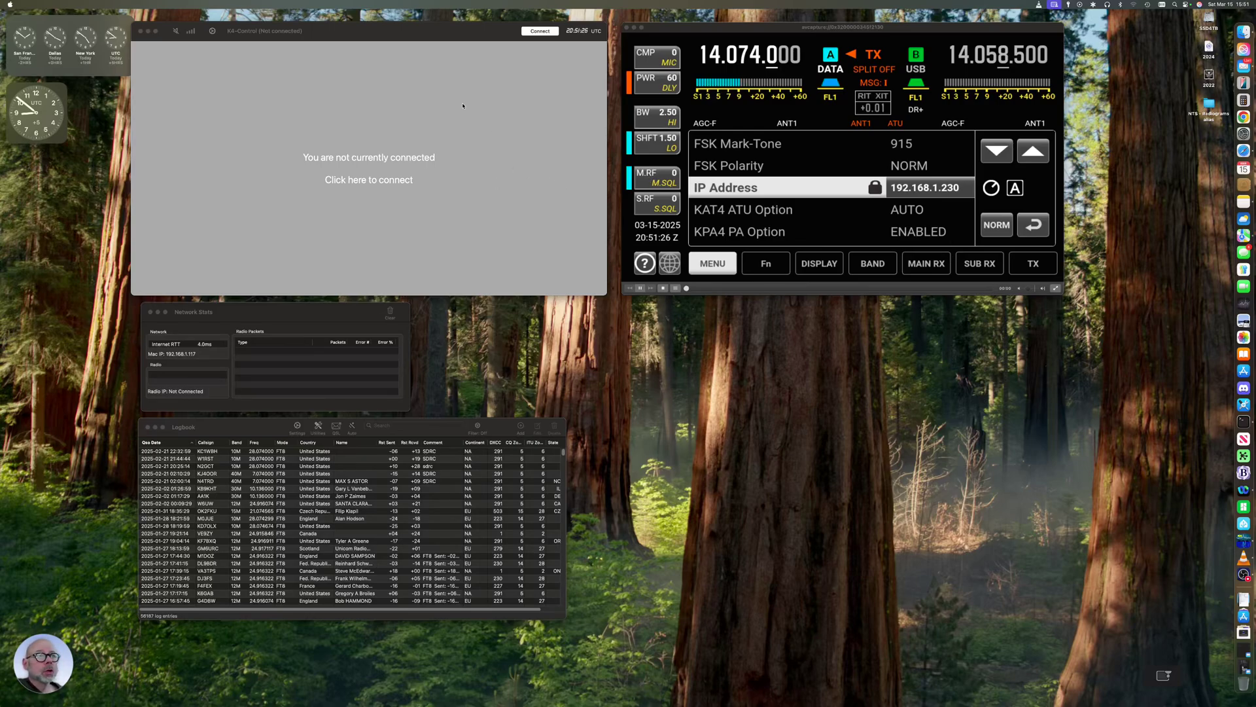
Open the connection settings of the local K4 radio entry for editing.
left_click(394, 30)
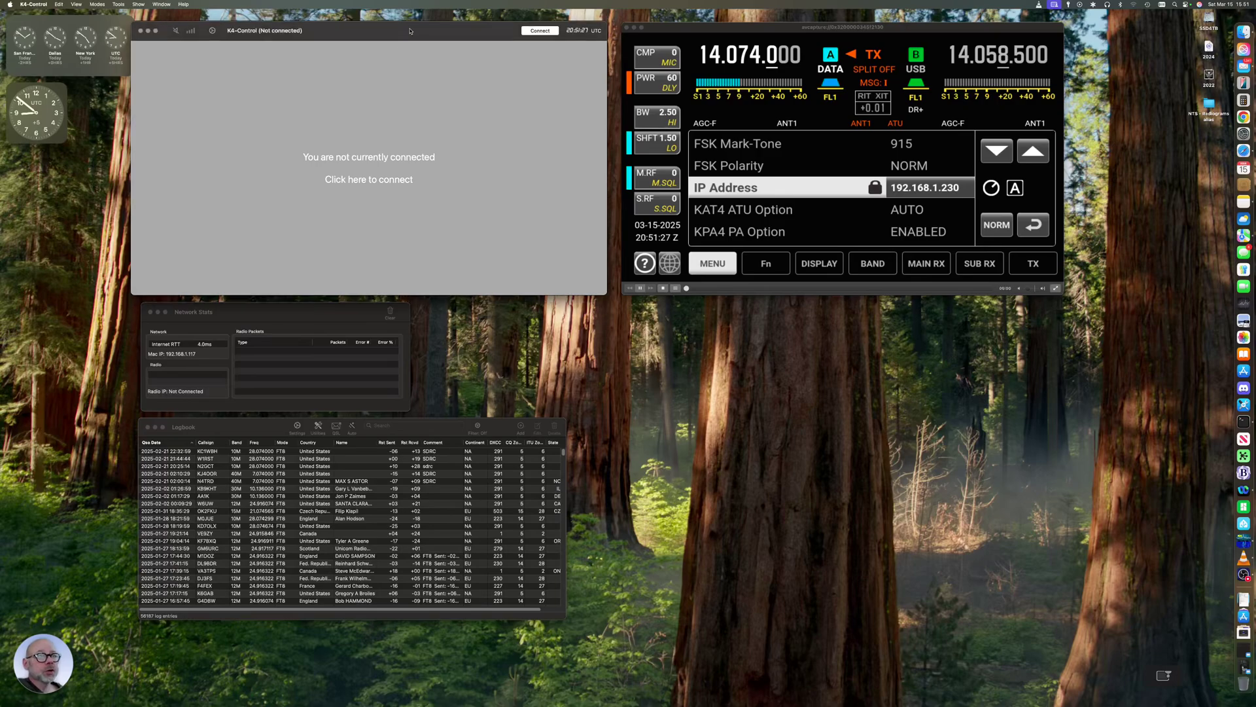
left_click(540, 30)
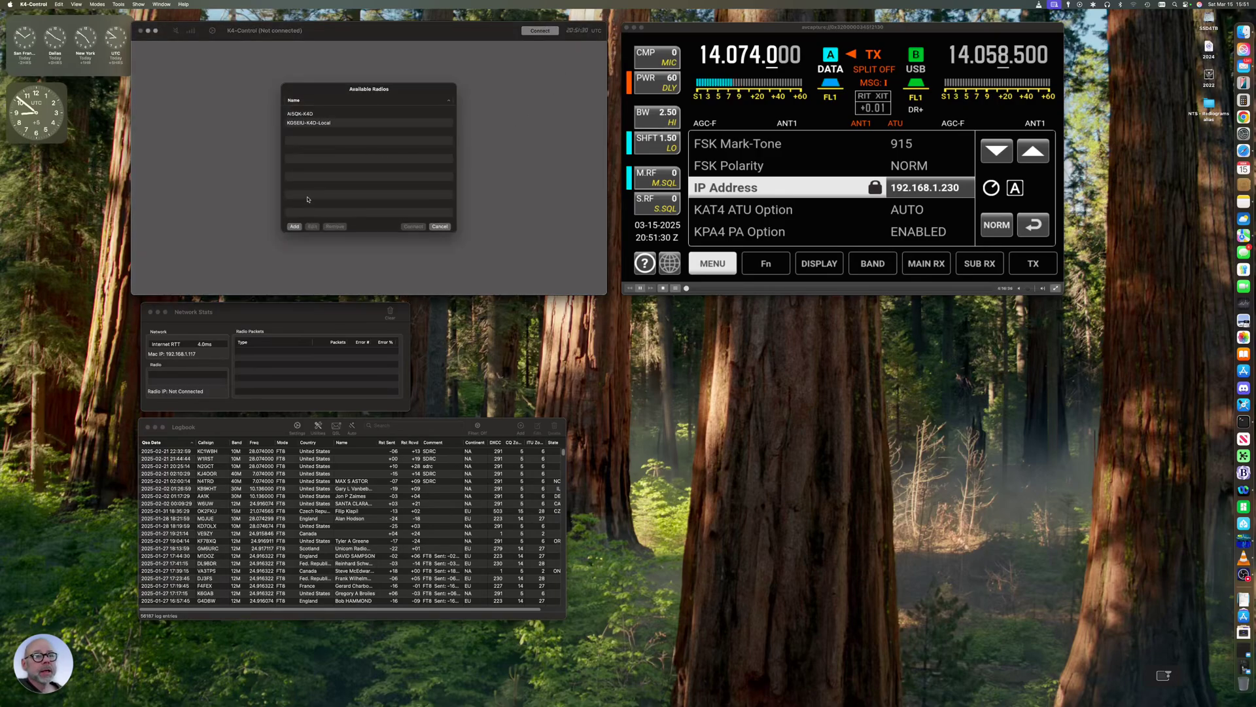
left_click(316, 125)
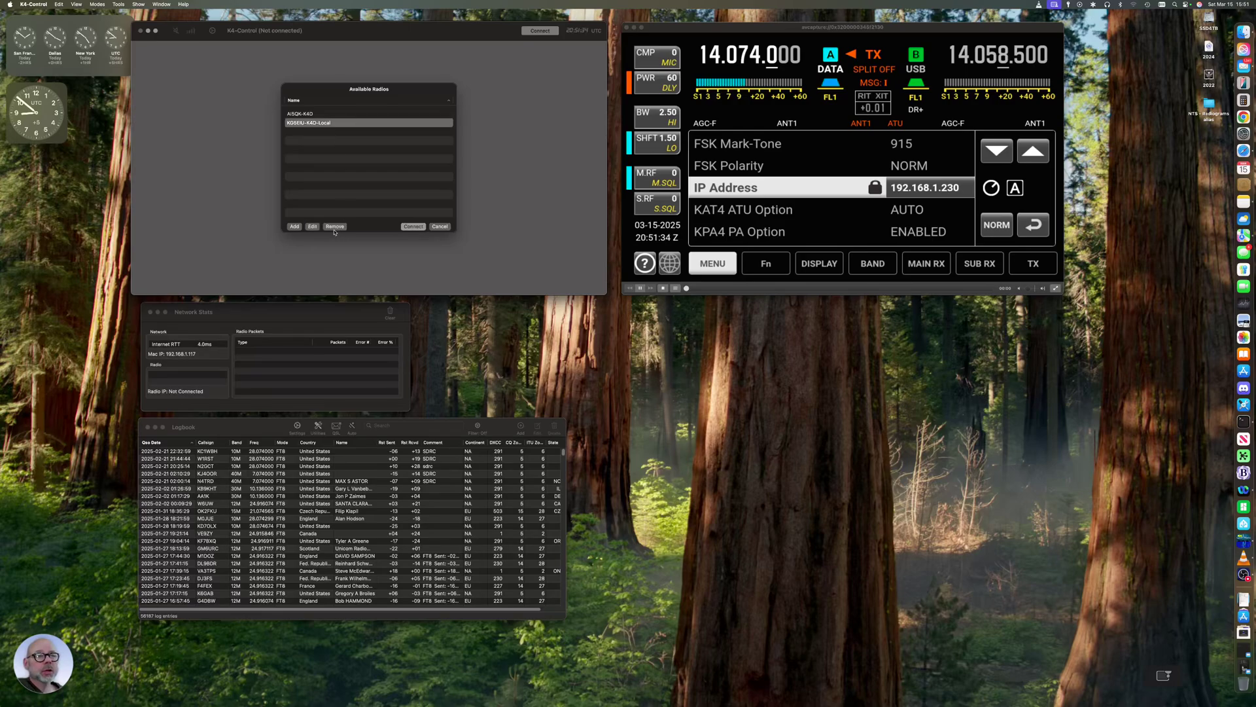
left_click(312, 227)
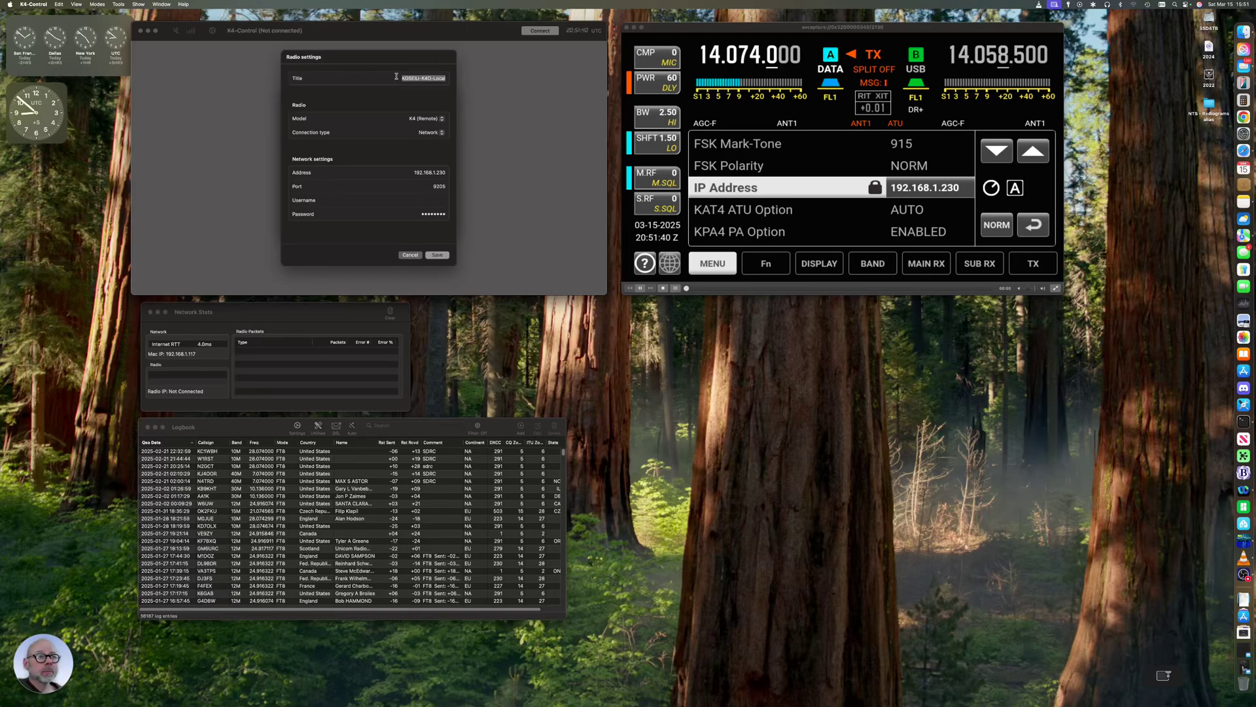
Confirm the model stays K4 (Remote) and the connection type stays Network.
left_click(441, 119)
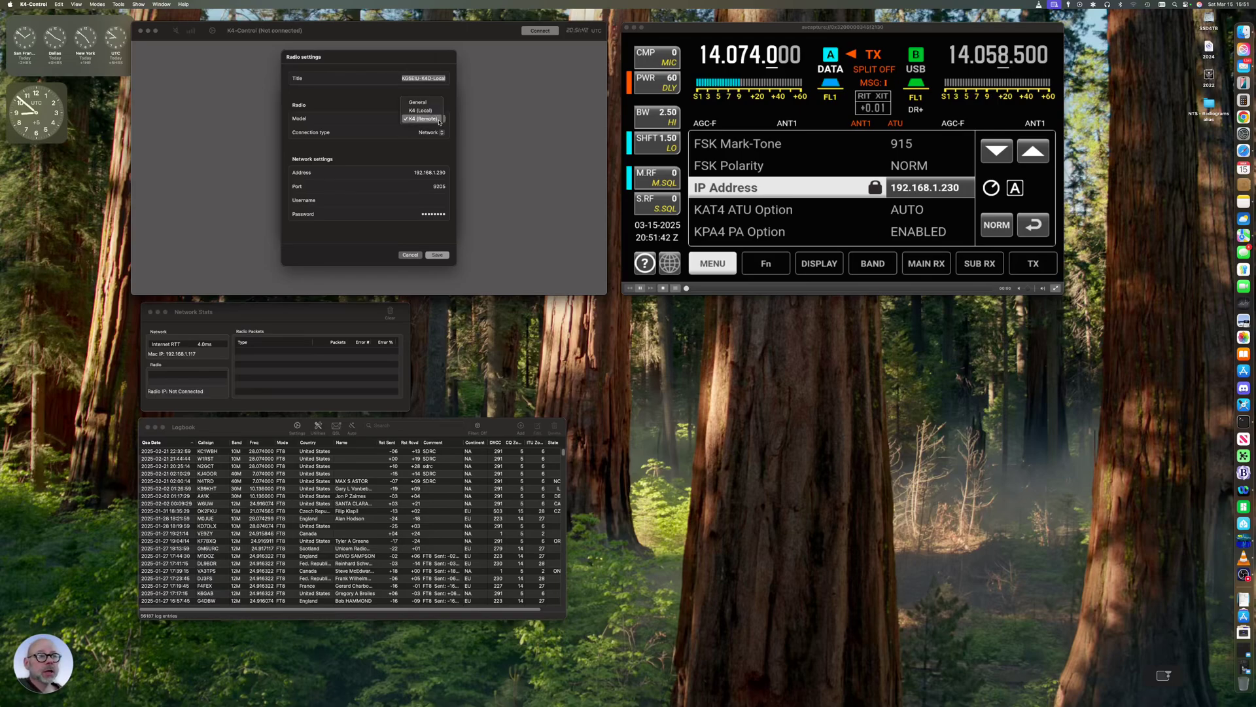
left_click(432, 118)
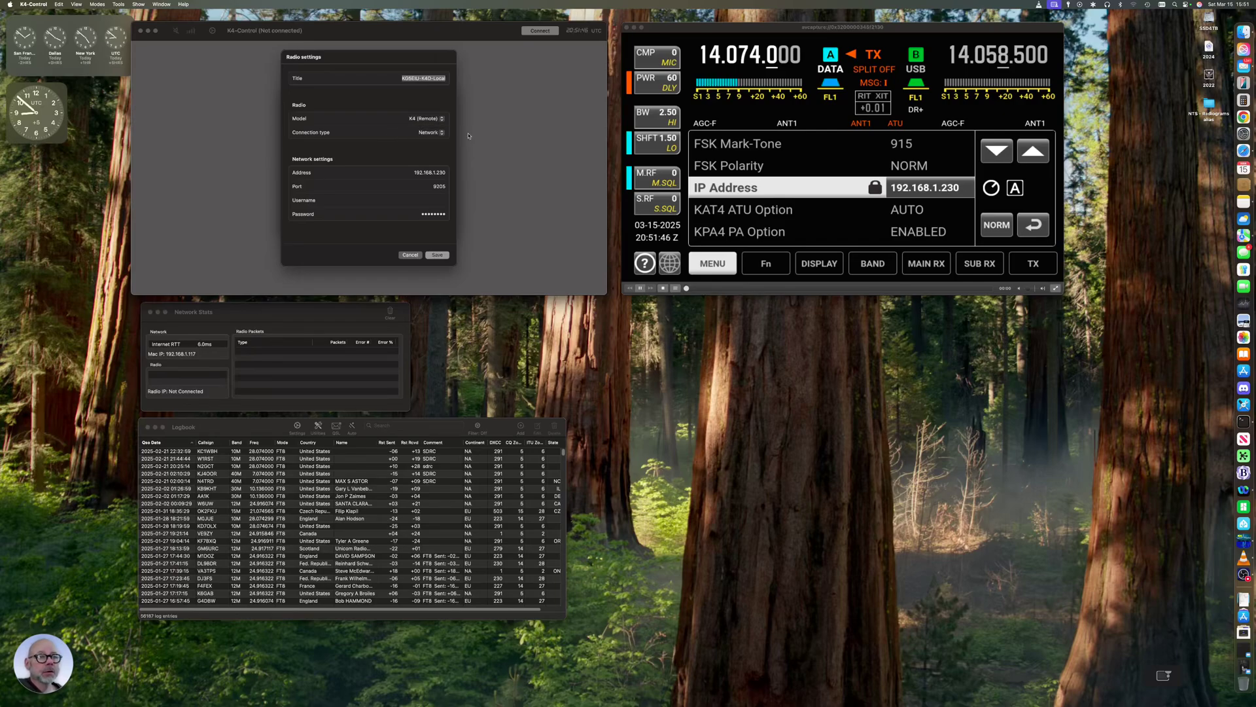
left_click(430, 132)
left_click(429, 131)
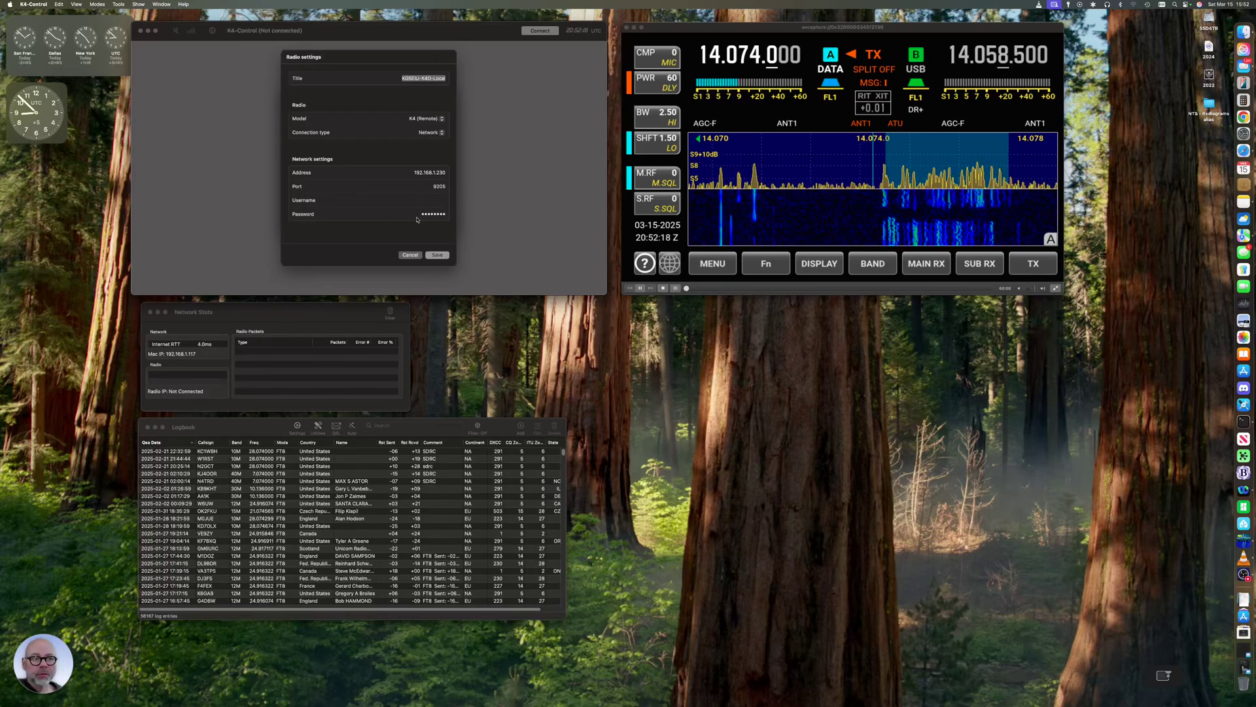
Save the local K4's settings and connect, bringing up its live 14.074 spectrum and waterfall.
left_click(437, 255)
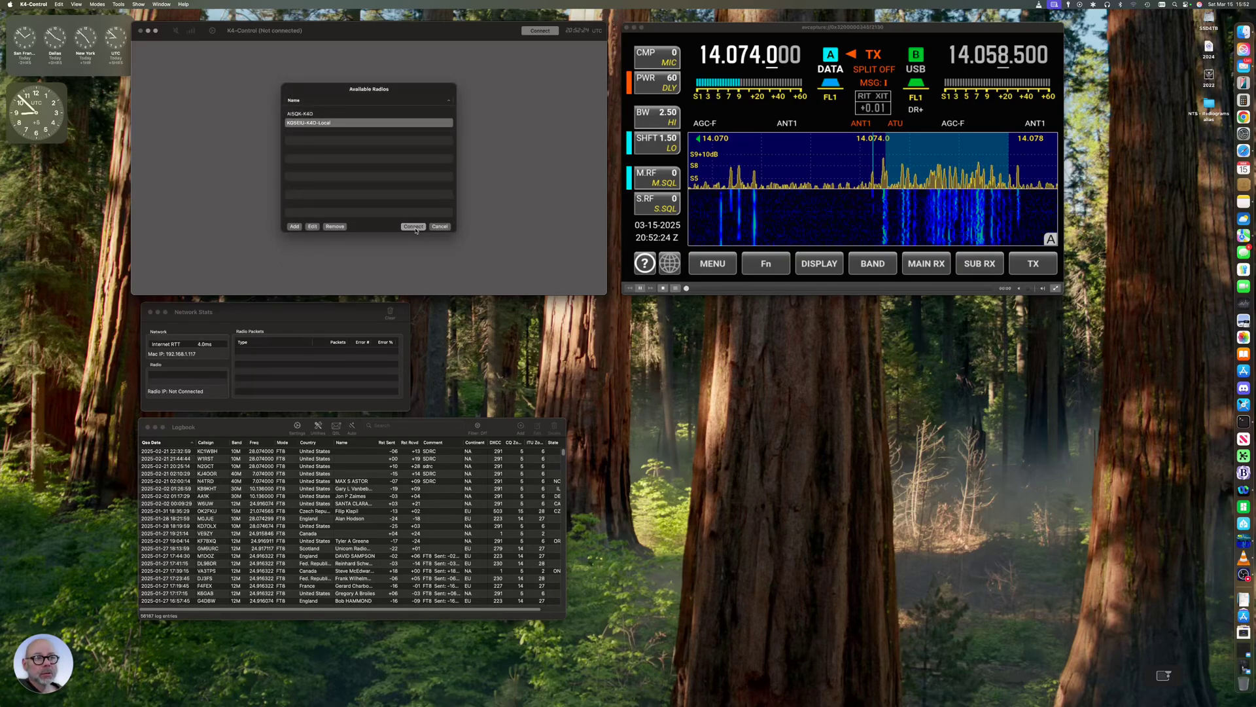
left_click(415, 226)
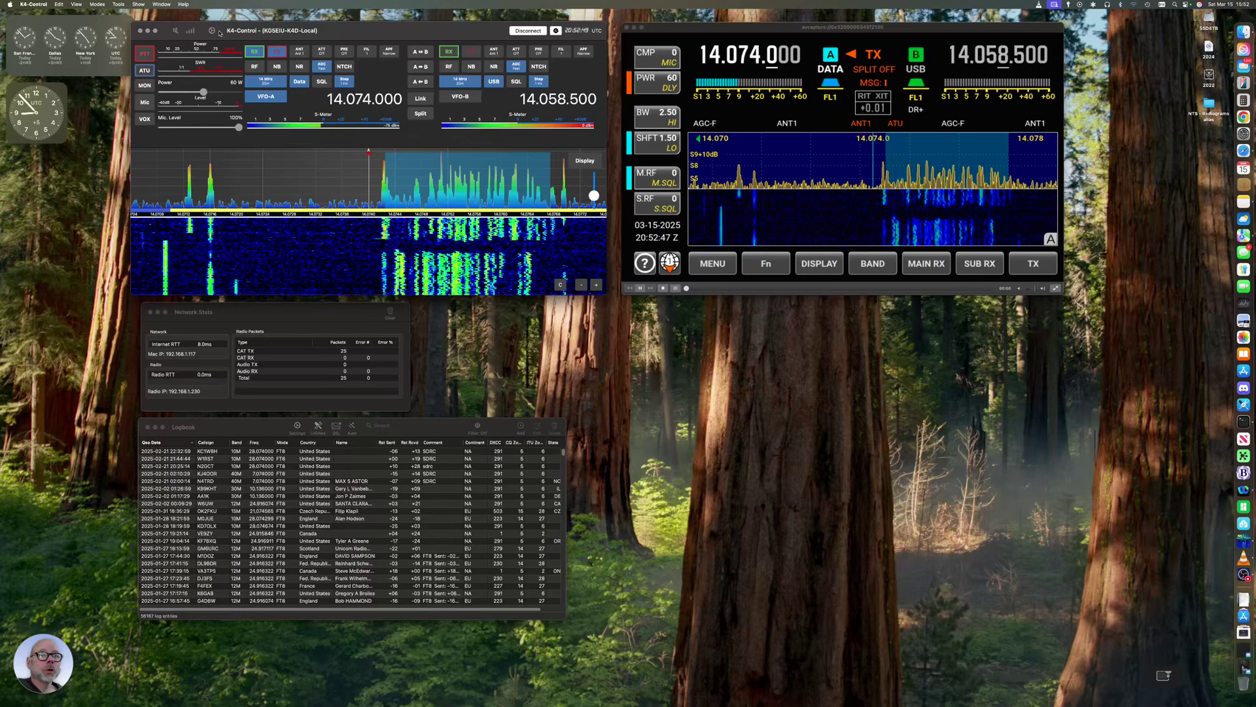
left_click(212, 30)
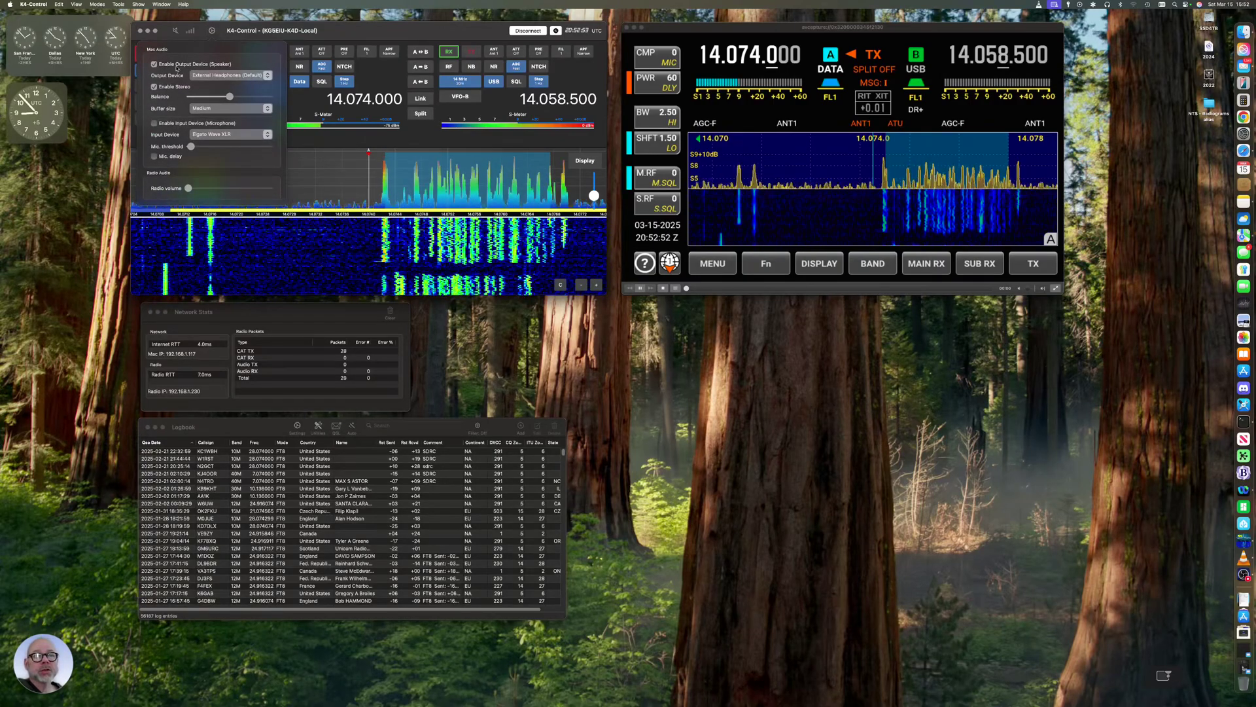
Set the audio output device to External Headphones, toggle Enable Stereo, and close the popover.
left_click(231, 75)
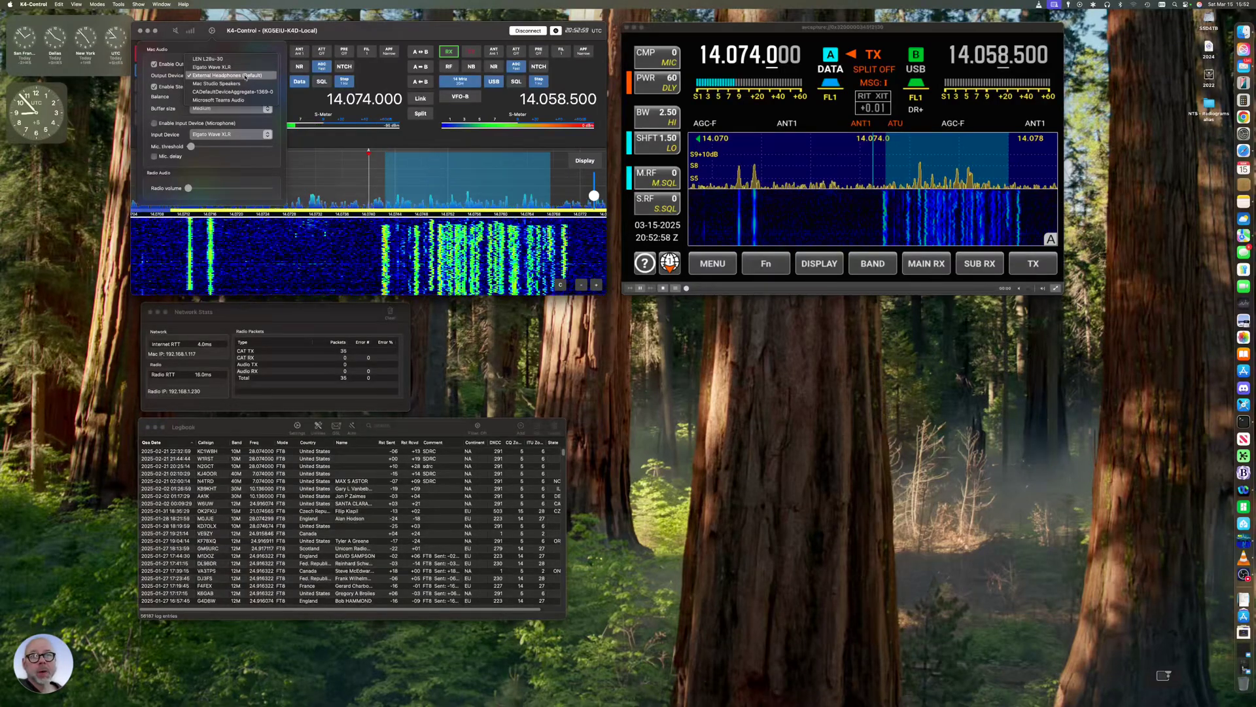
left_click(231, 83)
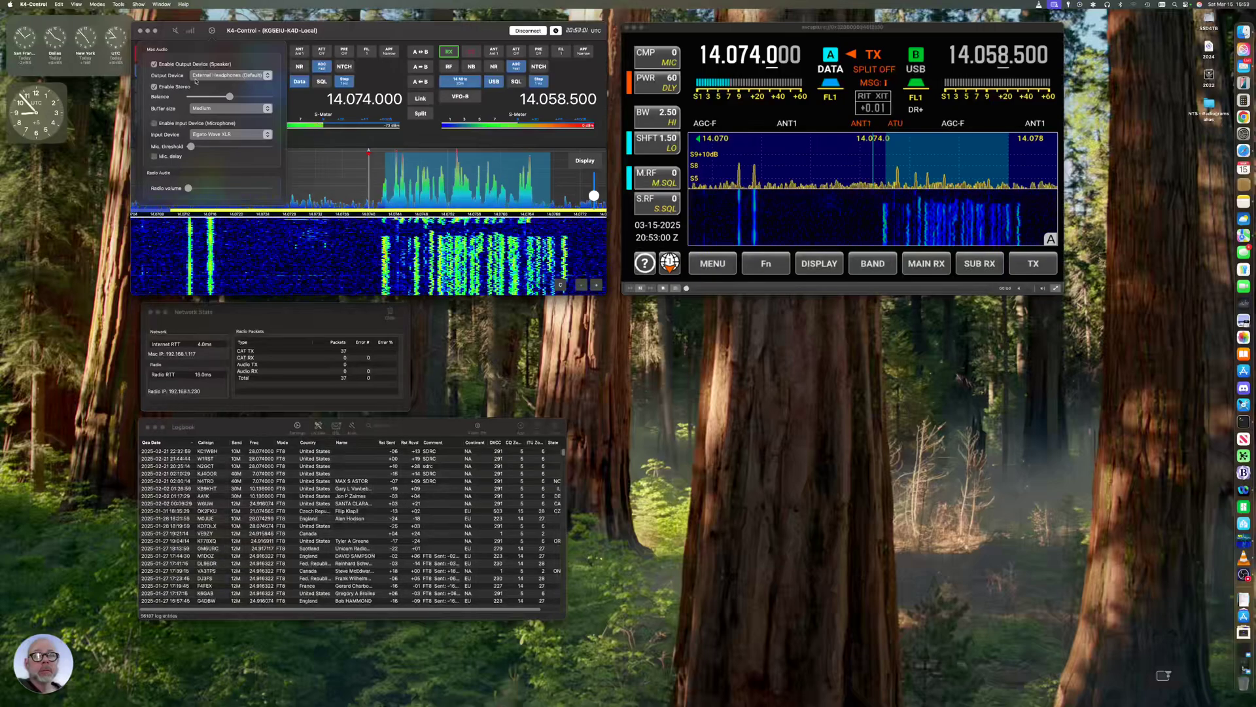
left_click(154, 87)
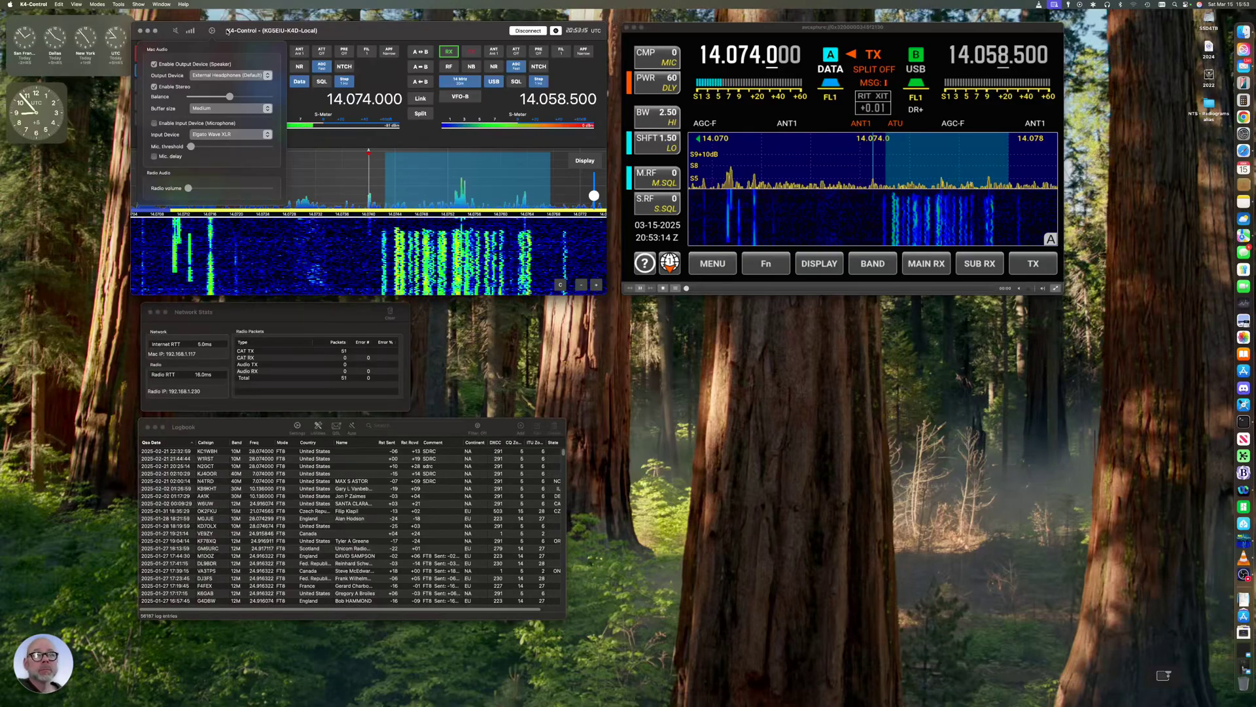
left_click(177, 38)
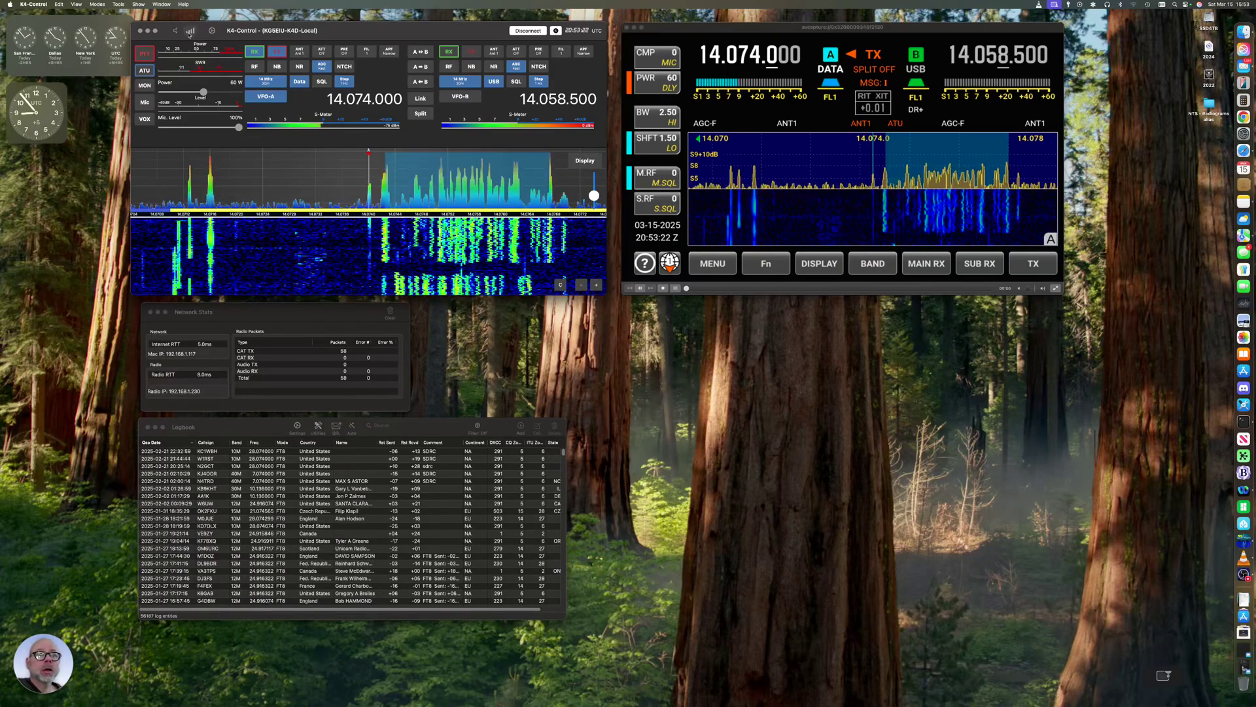
Drag the toolbar speaker's Volume slider left to lower the radio audio.
left_click(191, 30)
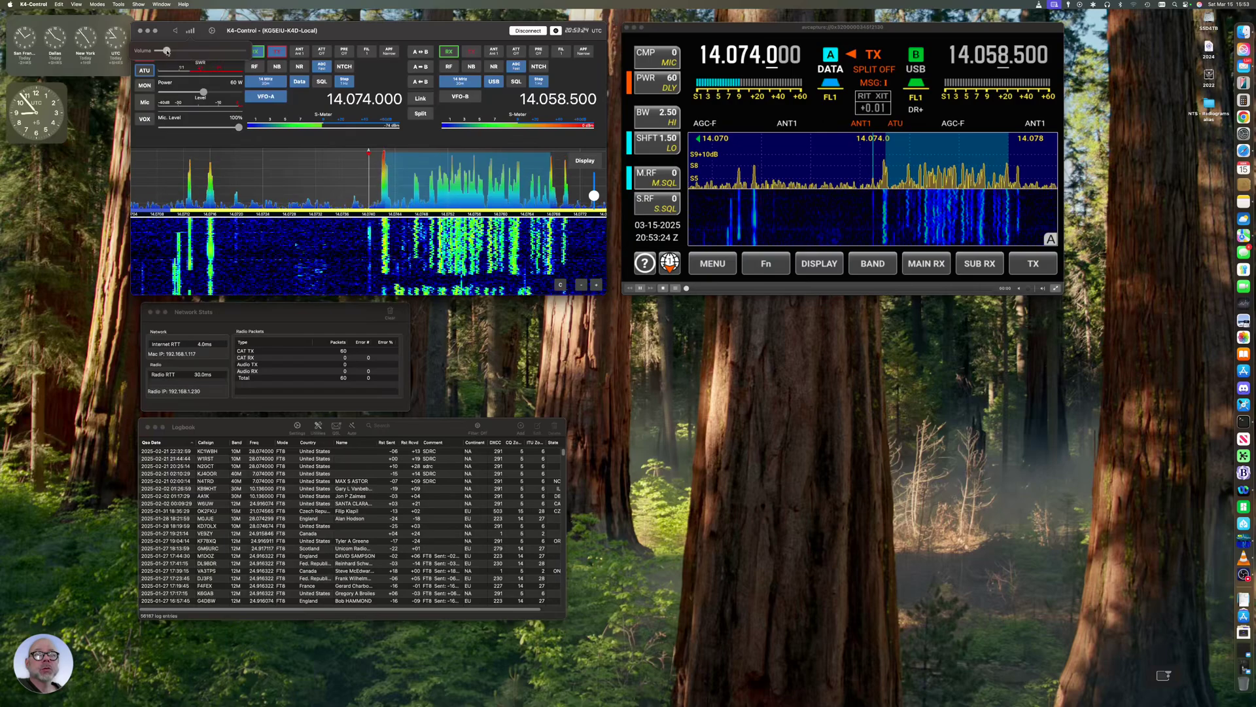
mouse_move(168, 50)
left_mouse_down()
mouse_move(226, 50)
mouse_move(175, 50)
left_mouse_up()
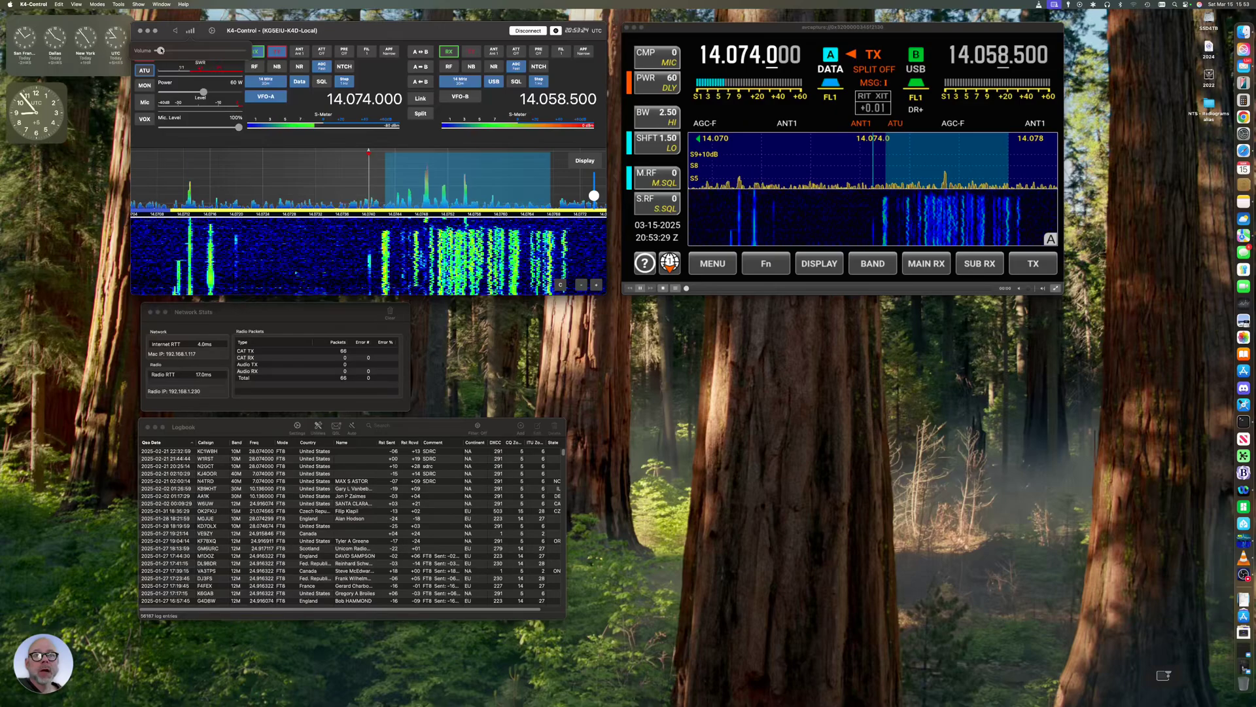